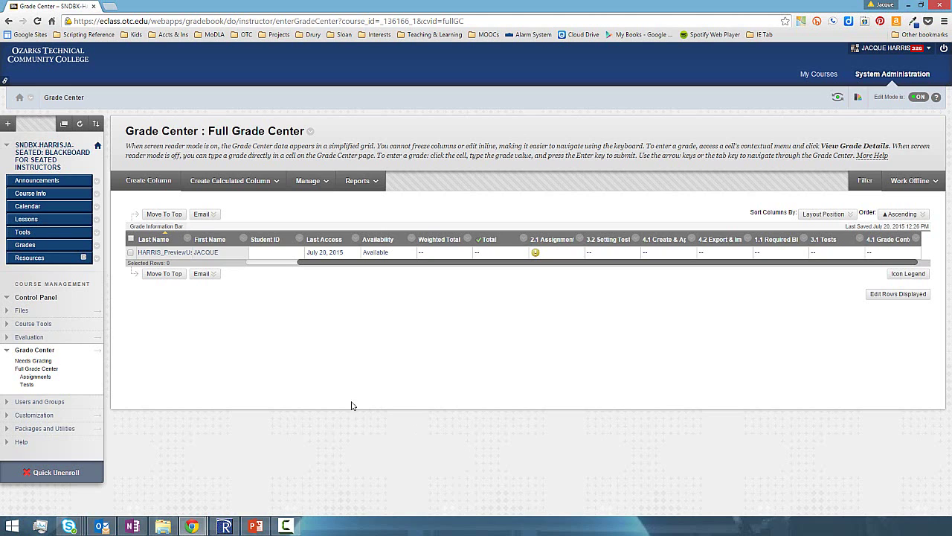
# Start a new assignment in the course's Lessons area and name it Assignment 1.
pyautogui.click(28, 220)
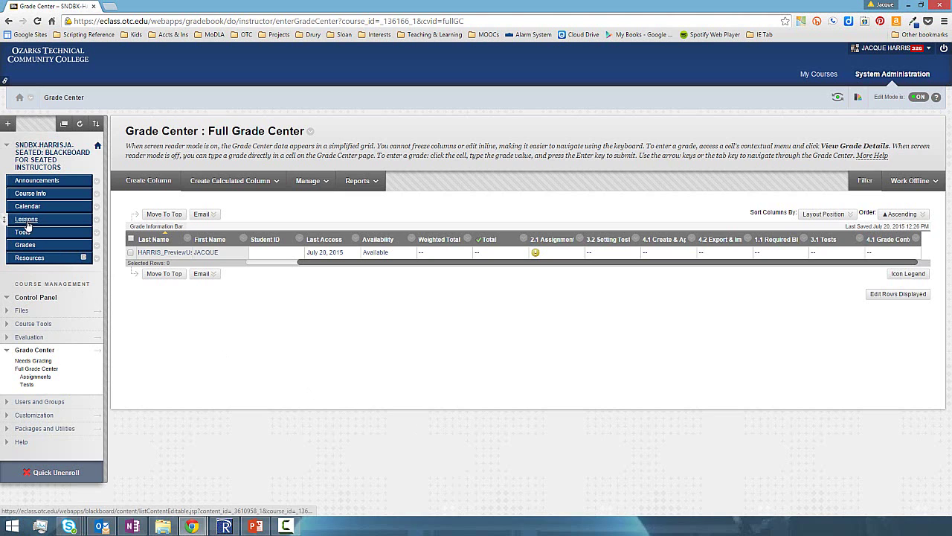
pyautogui.moveTo(233, 165)
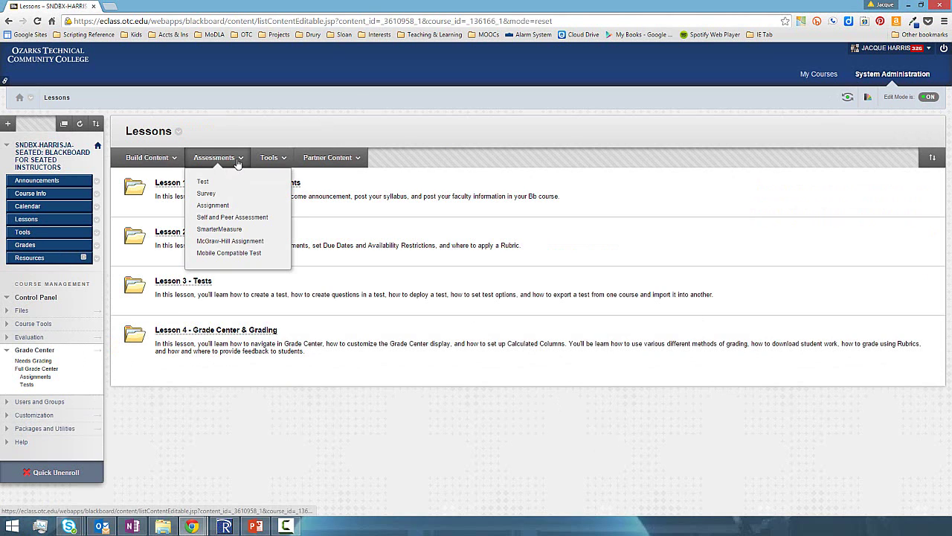
pyautogui.click(214, 205)
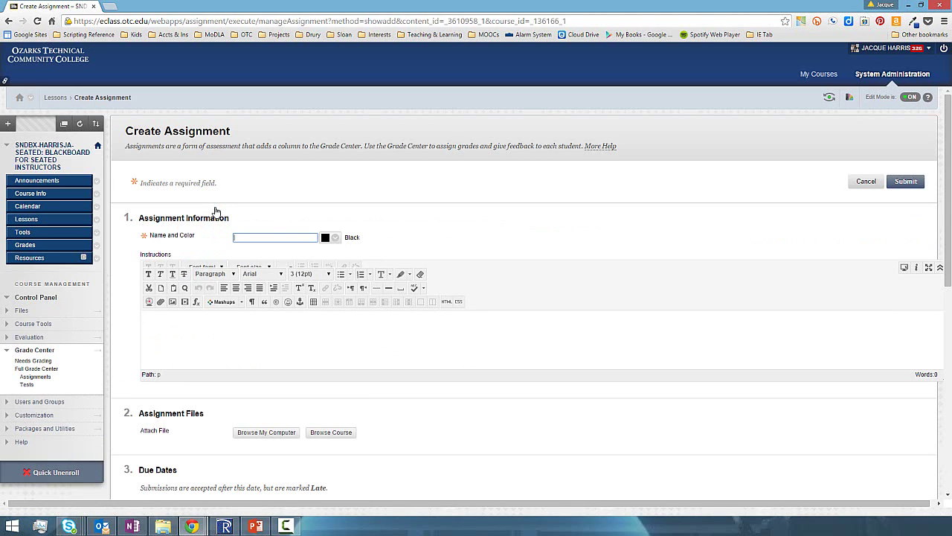
pyautogui.write('Assignment')
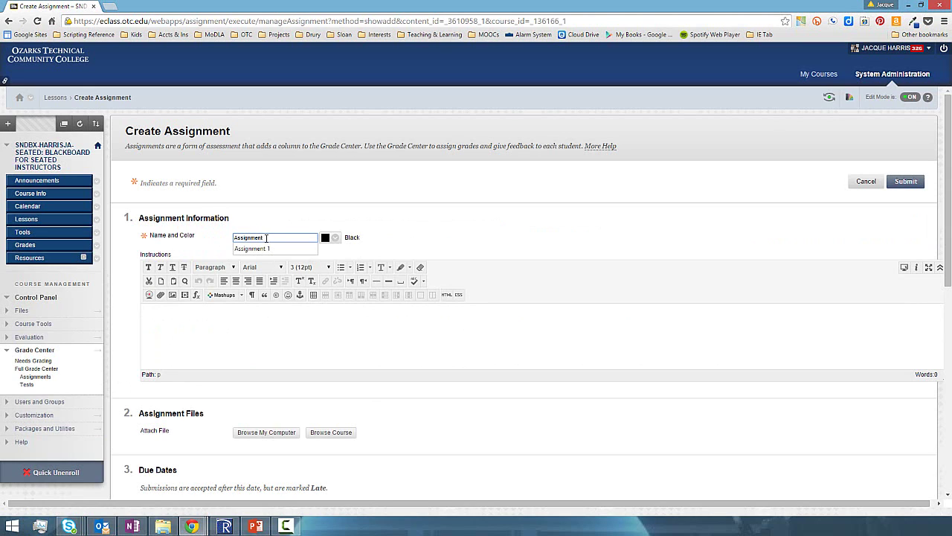
pyautogui.press('Down')
pyautogui.press('Return')
pyautogui.click(231, 341)
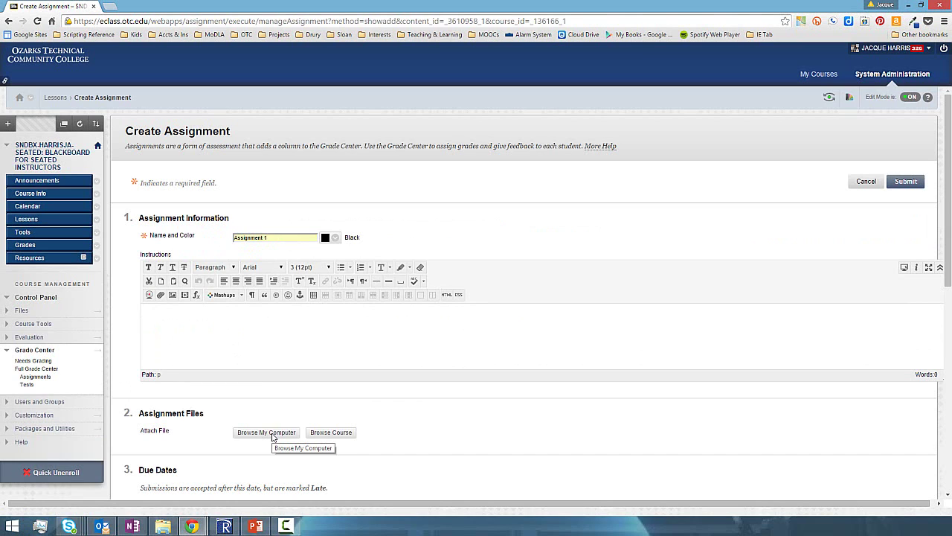
# Enable the assignment's due date of 07/20/2015 at 11:59 PM and set the points possible to 10.
pyautogui.scroll(-3, 273, 438)
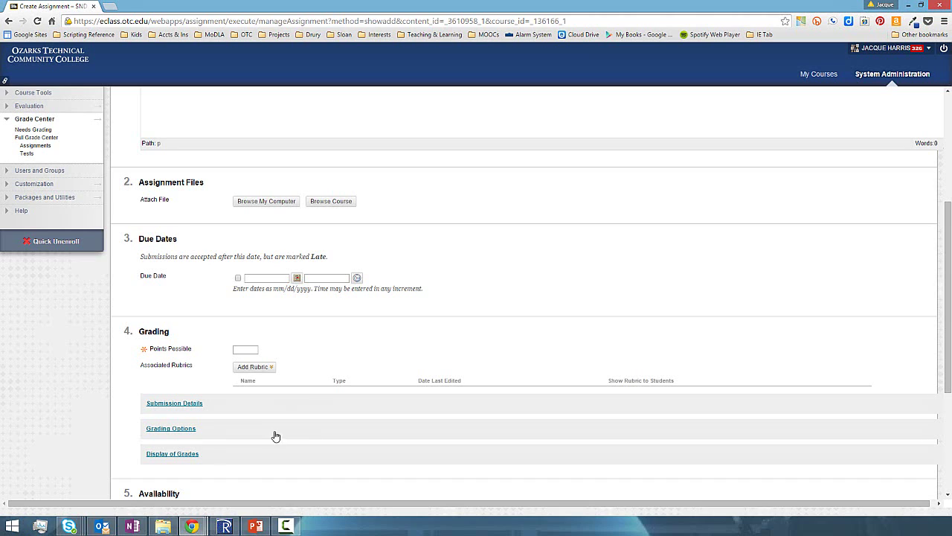
pyautogui.click(238, 277)
pyautogui.click(244, 348)
pyautogui.write('10')
pyautogui.click(271, 368)
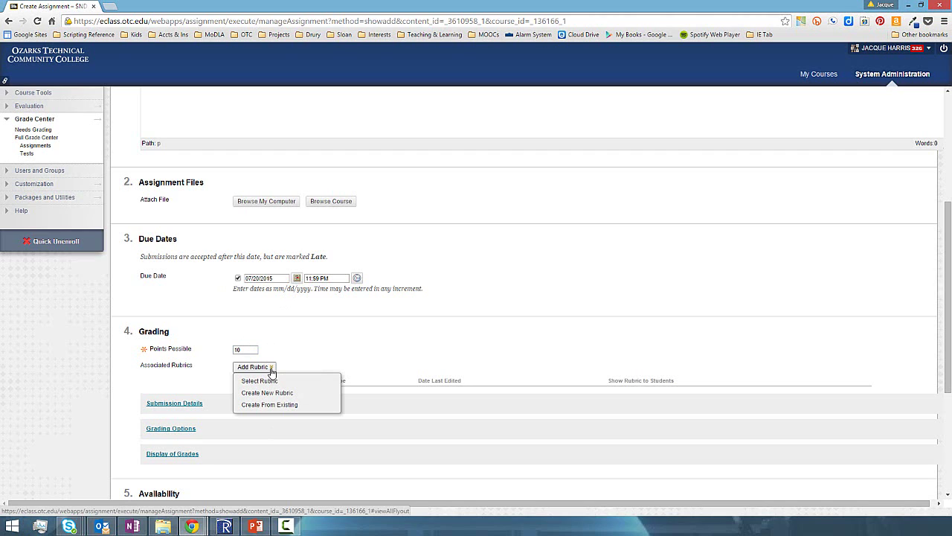
# Expand the submission details, try Multiple attempts, and set the number of attempts back to Single Attempt.
pyautogui.click(171, 404)
pyautogui.scroll(-3, 420, 468)
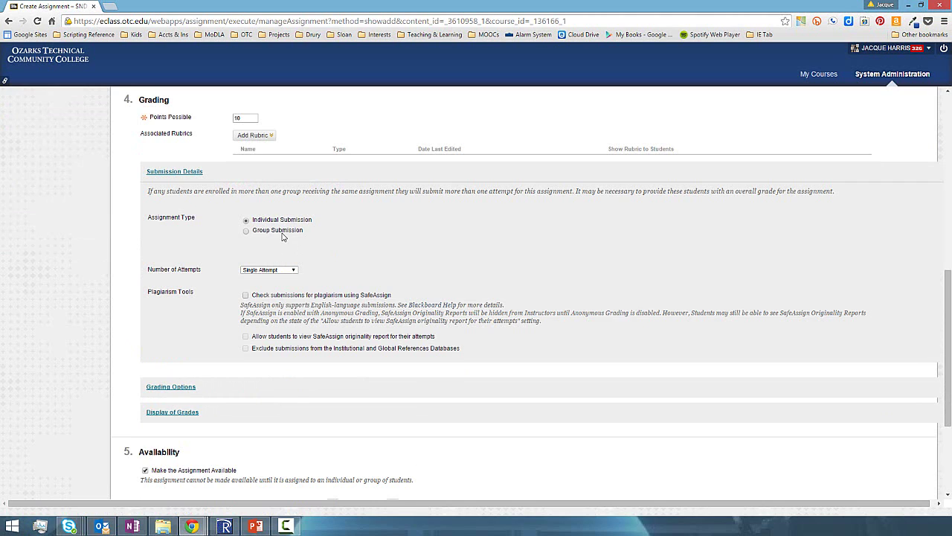
pyautogui.click(286, 274)
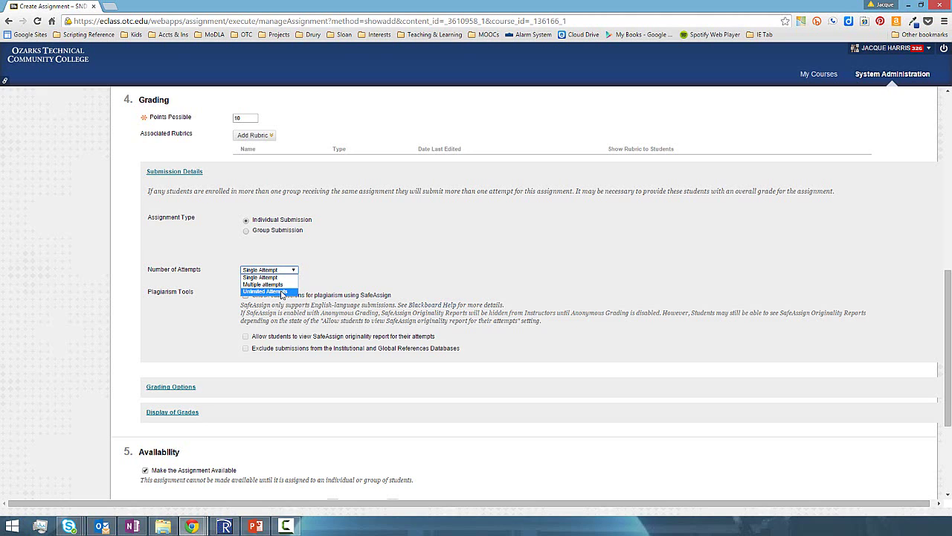
pyautogui.click(266, 285)
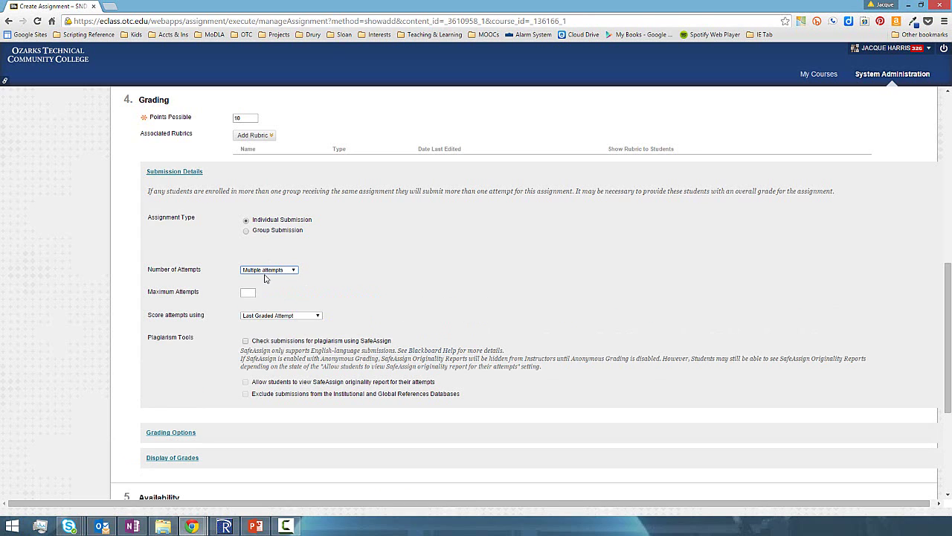
pyautogui.click(251, 292)
pyautogui.click(291, 270)
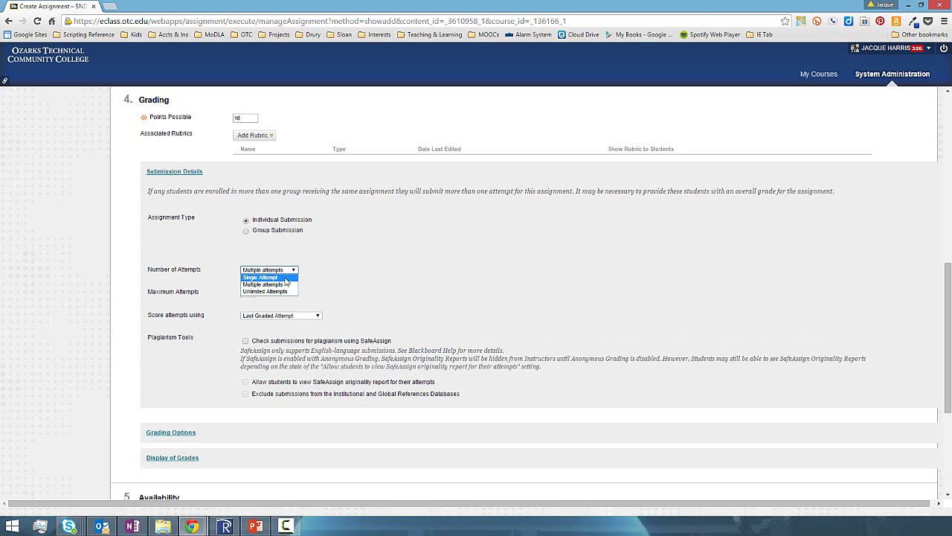
pyautogui.click(277, 277)
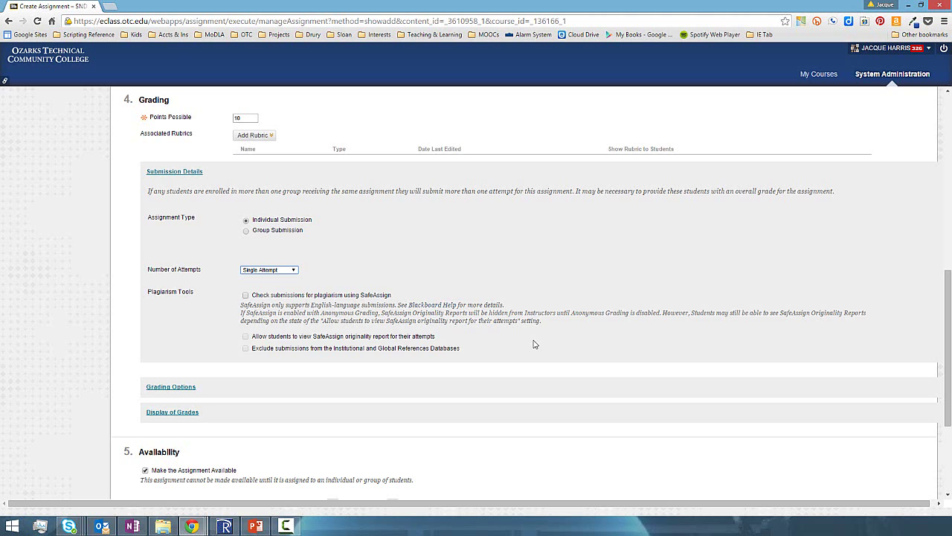
# Review the grading options and display the assignment's grades as Percentage for primary and Score for secondary.
pyautogui.click(176, 387)
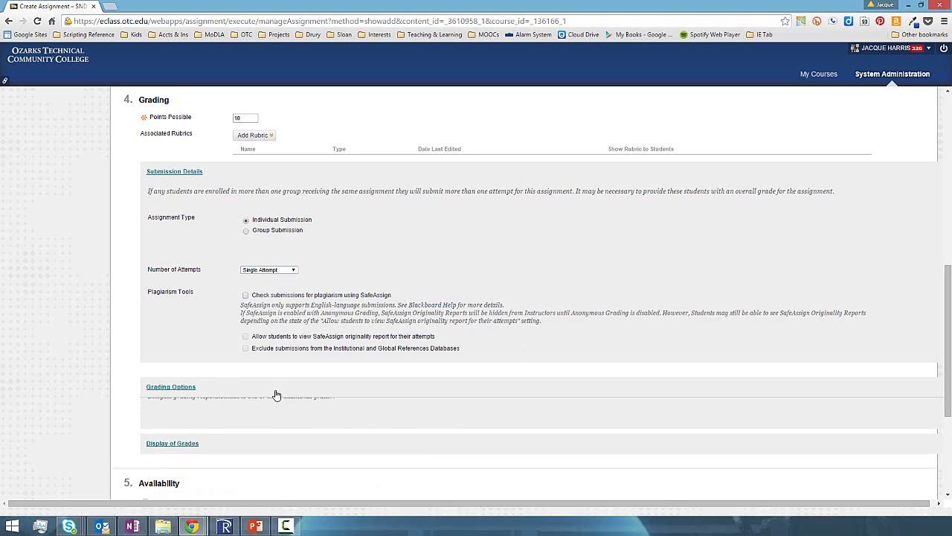
pyautogui.scroll(-3, 391, 415)
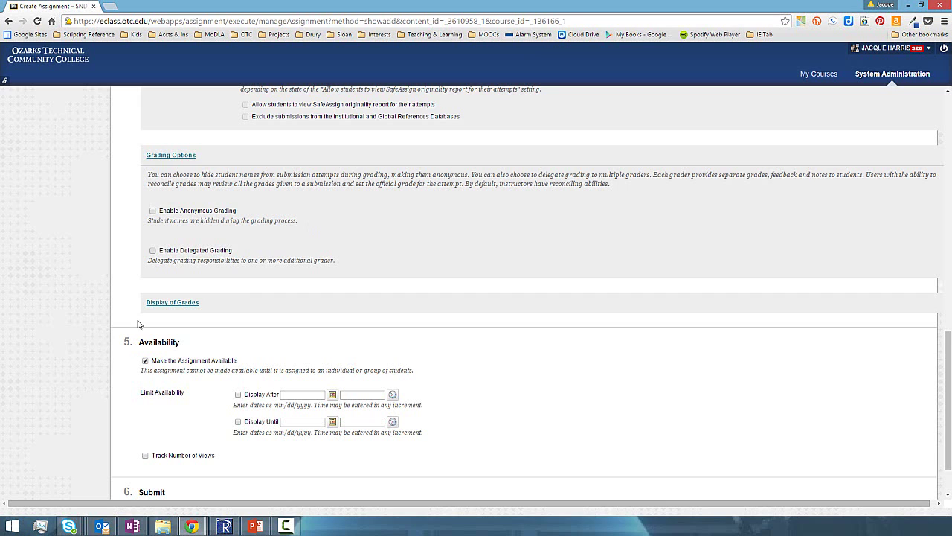
pyautogui.click(158, 303)
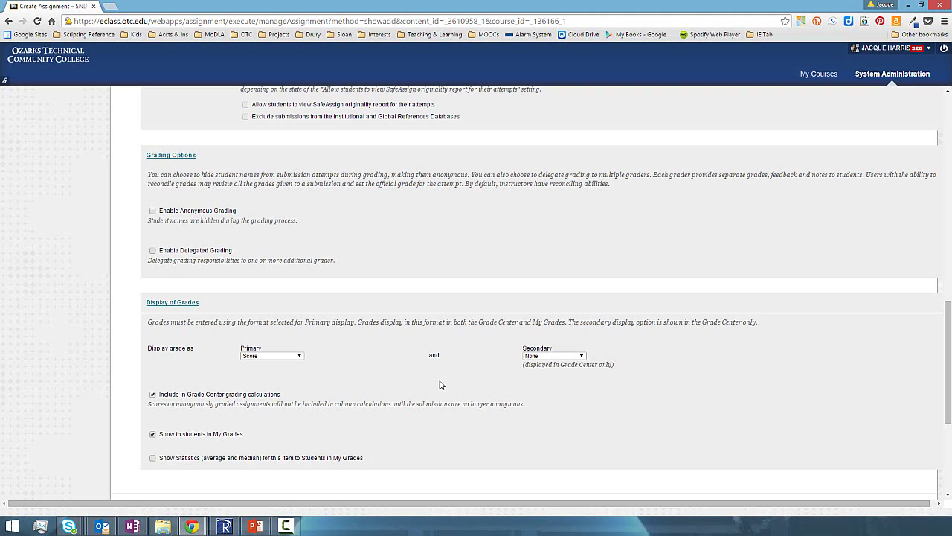
pyautogui.click(300, 355)
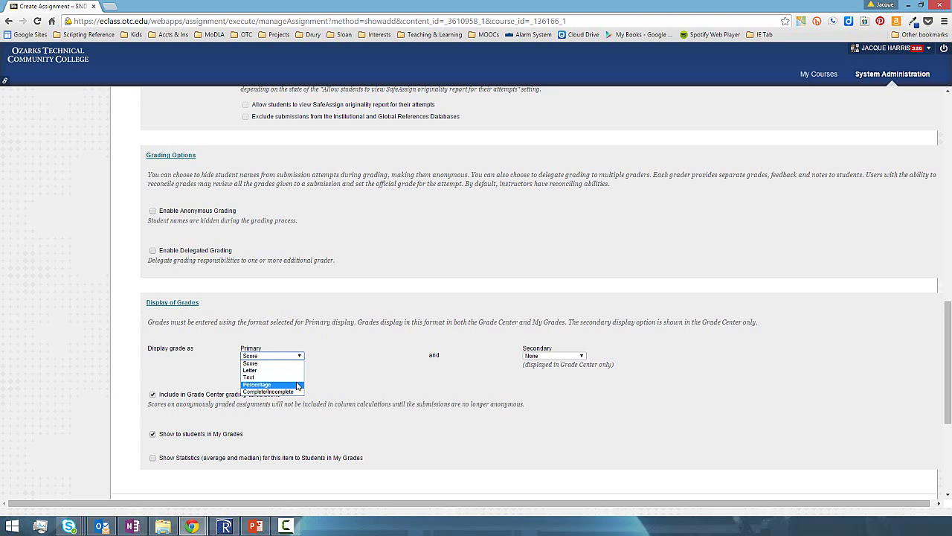
pyautogui.click(293, 386)
pyautogui.click(551, 356)
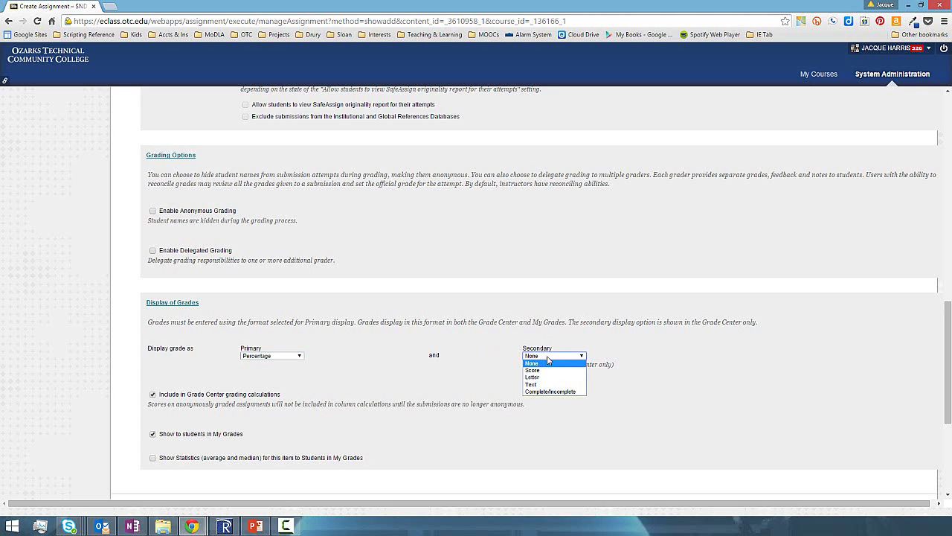
pyautogui.click(547, 370)
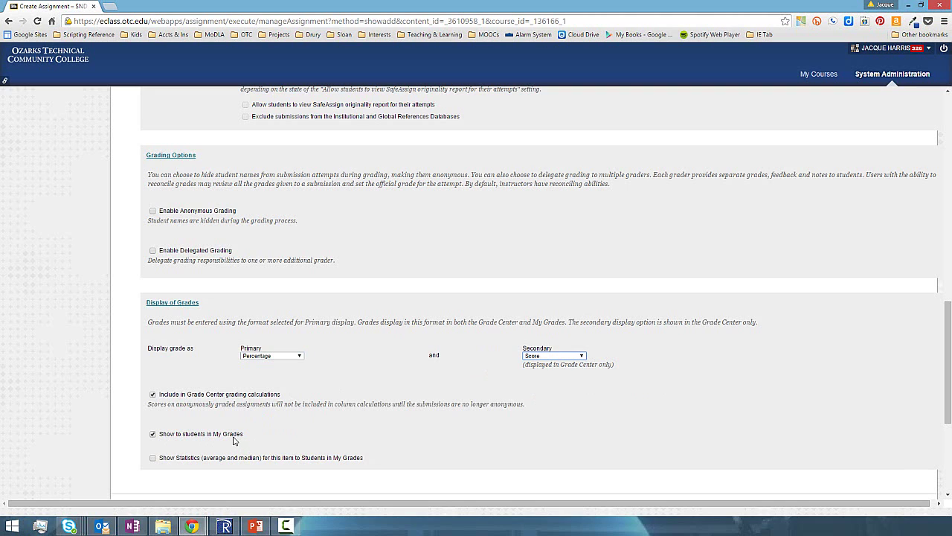
# Keep the grade shown to students in My Grades and submit the new assignment.
pyautogui.click(153, 435)
pyautogui.click(153, 435)
pyautogui.scroll(-3, 217, 345)
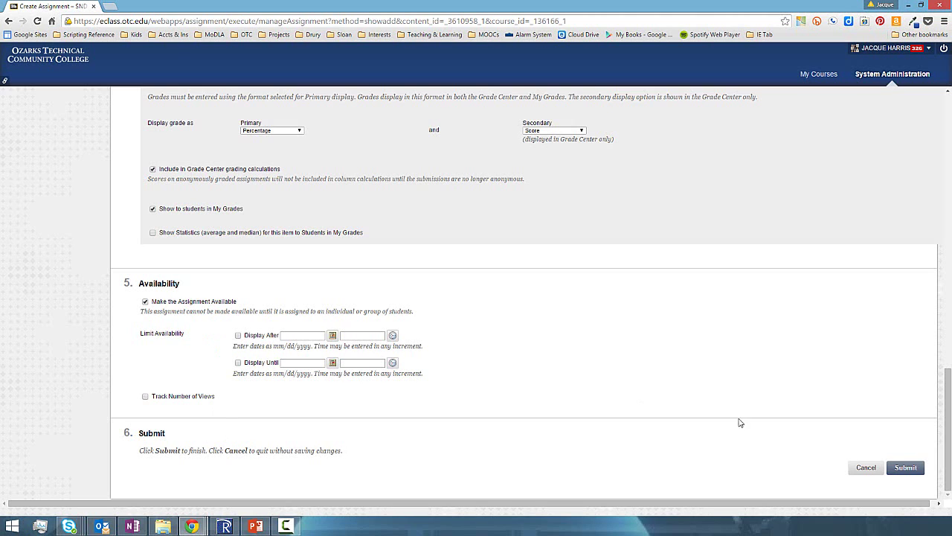
pyautogui.click(912, 473)
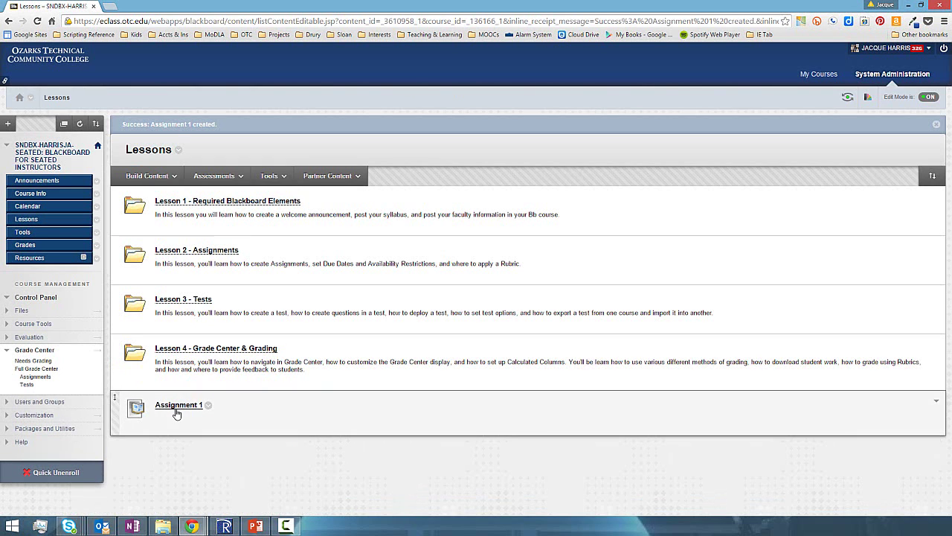
# Look up the Assignment 1 column in the Full Grade Center.
pyautogui.click(52, 368)
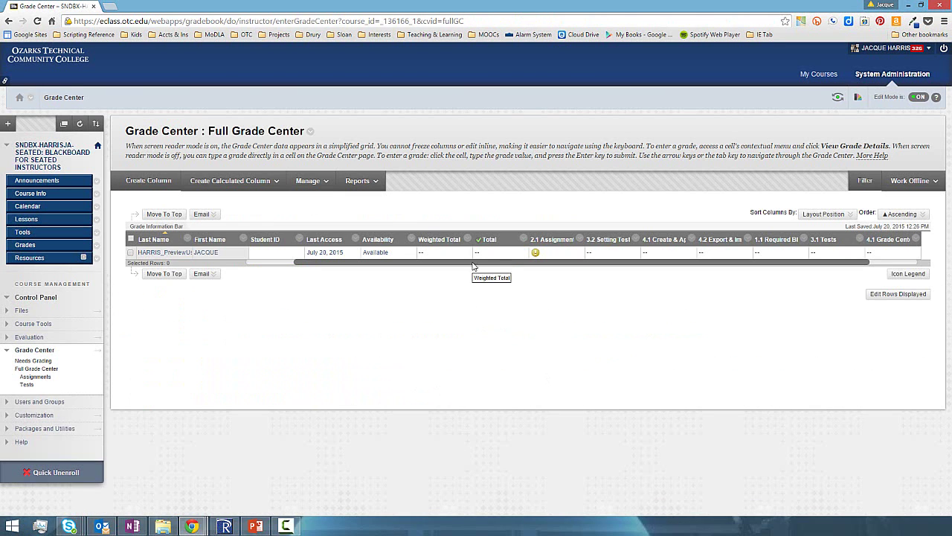
pyautogui.click(909, 262)
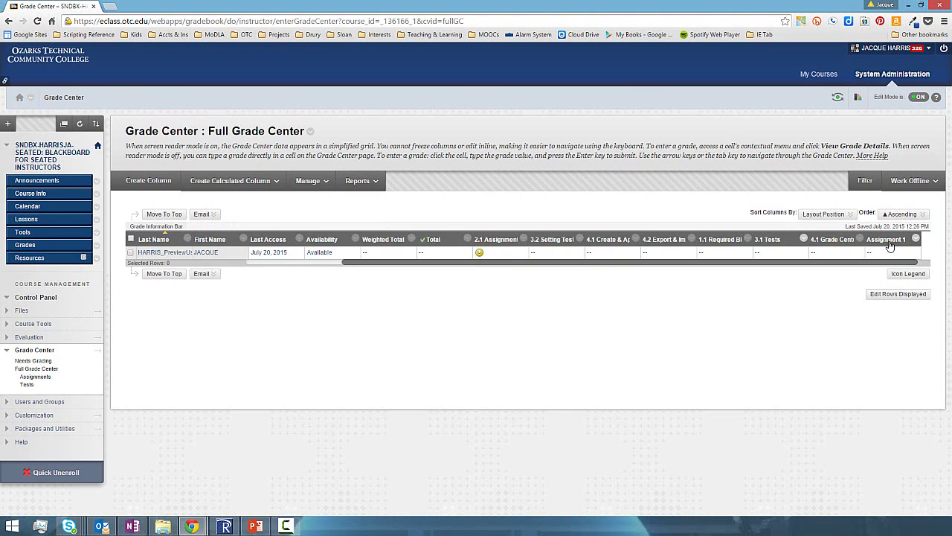
pyautogui.click(467, 521)
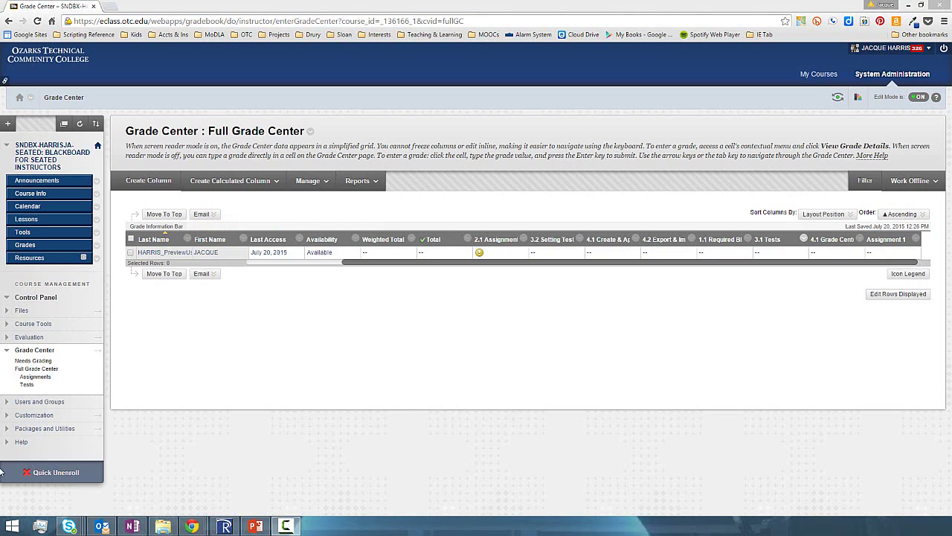
# Start a manual grade column named Assignment 2 and set its primary display to Percentage.
pyautogui.click(146, 182)
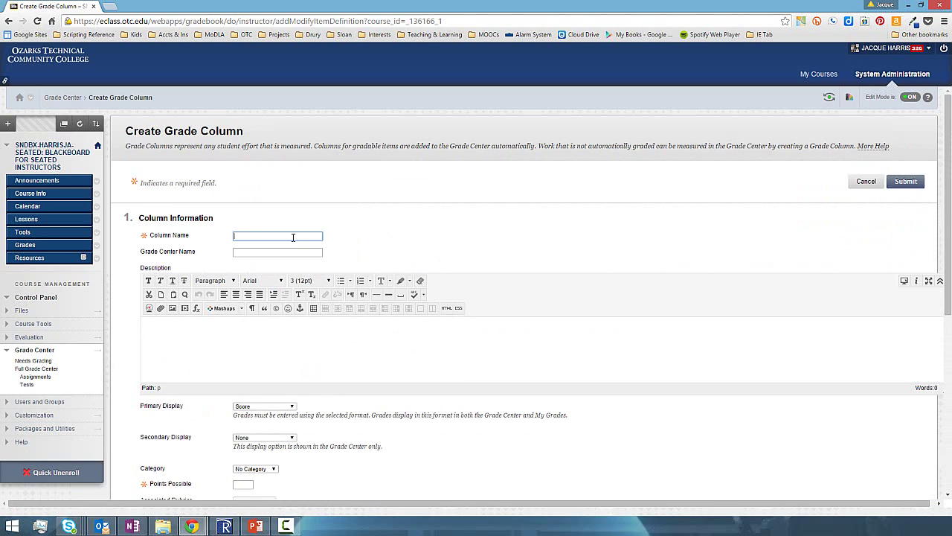
pyautogui.write('A')
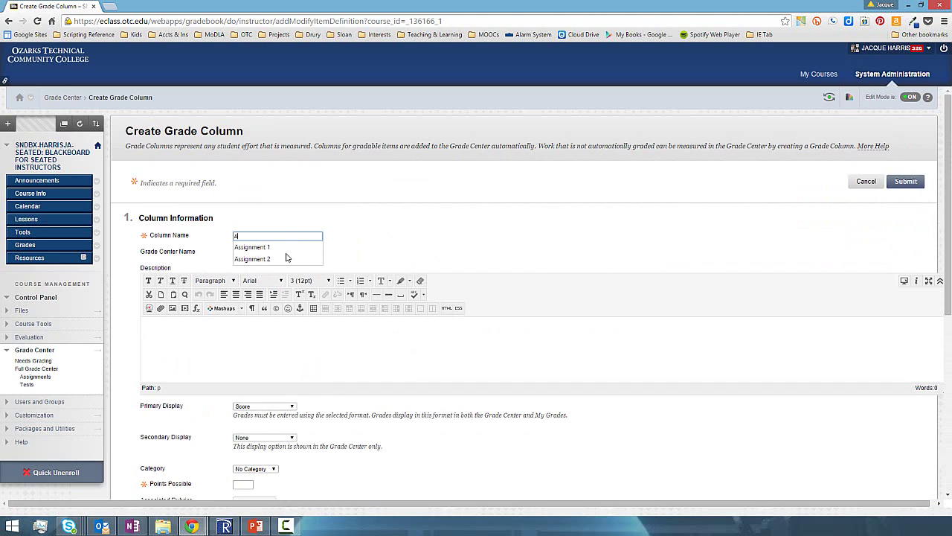
pyautogui.click(287, 258)
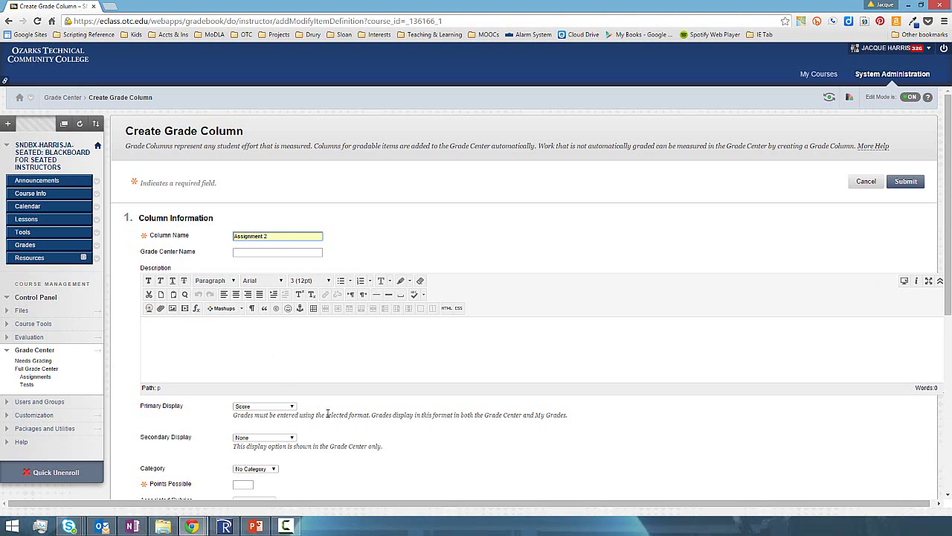
pyautogui.click(292, 407)
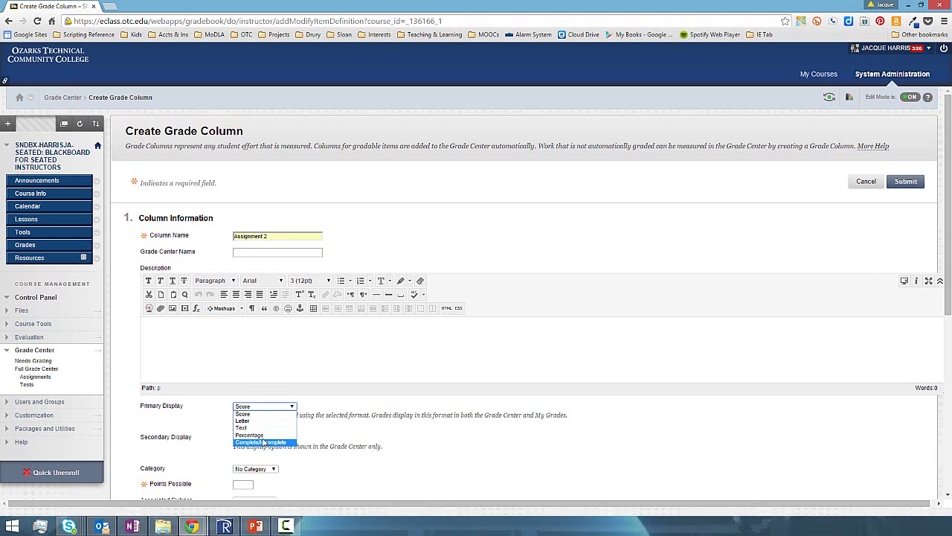
pyautogui.click(257, 435)
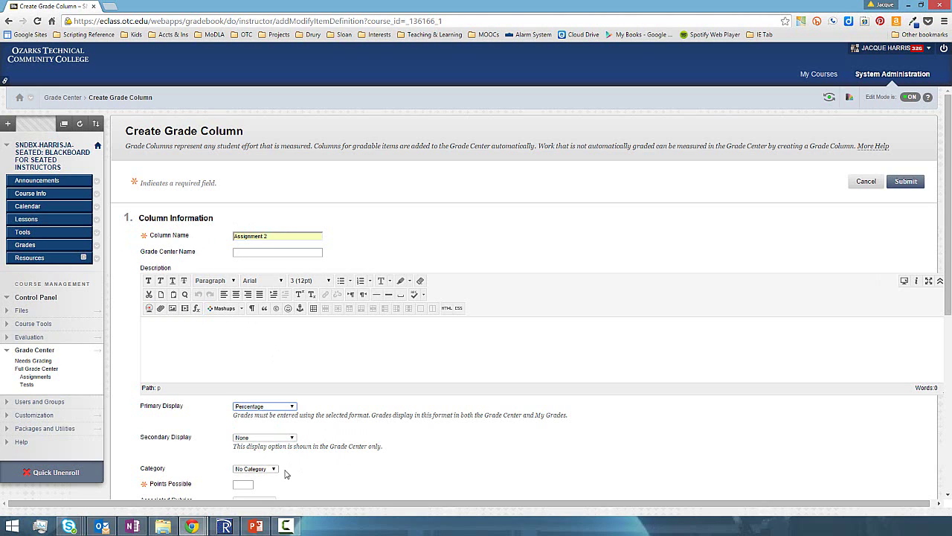
# Give the new grade column 10 possible points and a due date, and submit it to the Grade Center.
pyautogui.click(249, 484)
pyautogui.write('10')
pyautogui.moveTo(942, 280); pyautogui.dragTo(945, 454)
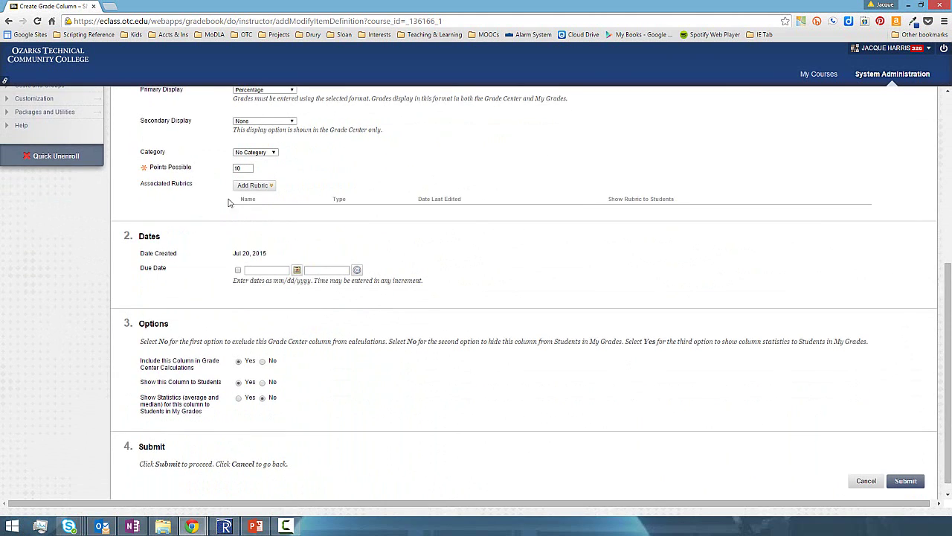
pyautogui.click(238, 270)
pyautogui.click(907, 481)
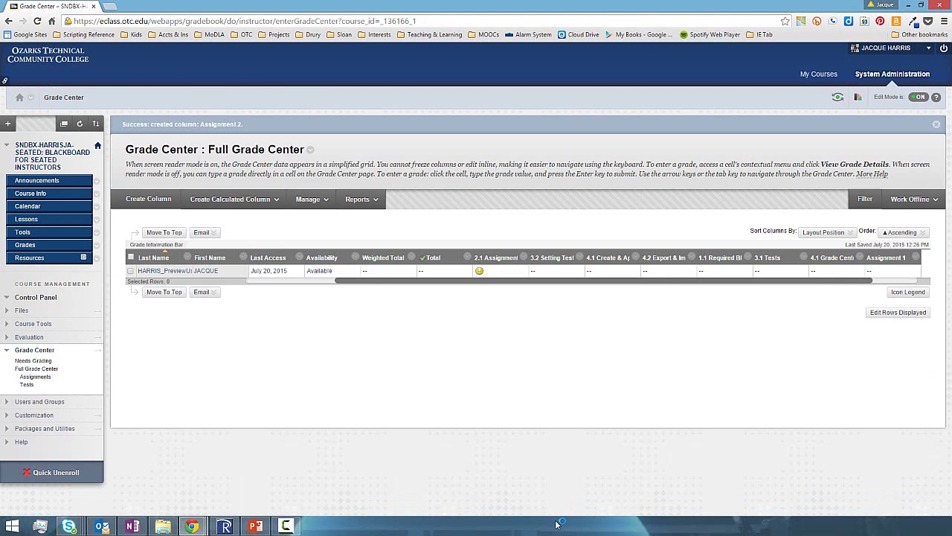
pyautogui.moveTo(766, 282); pyautogui.dragTo(811, 282)
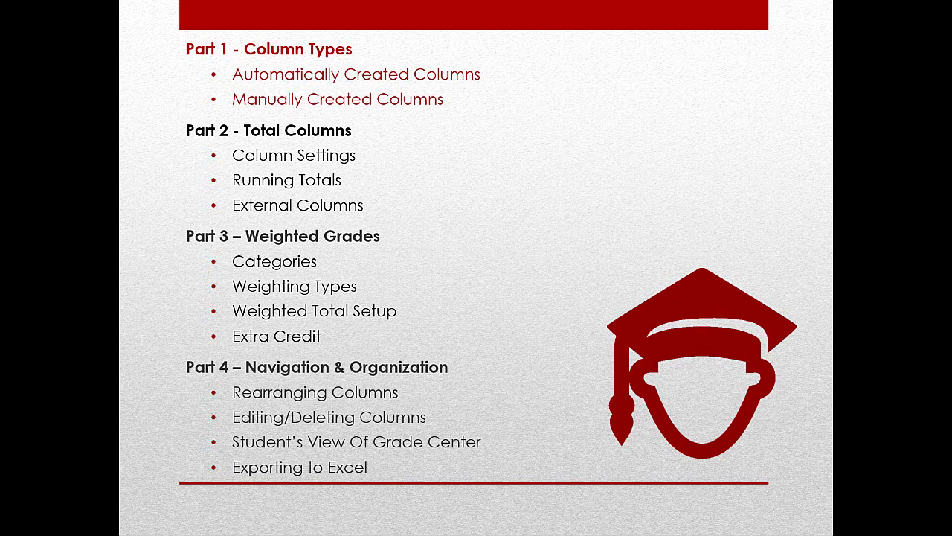
pyautogui.press('Right')
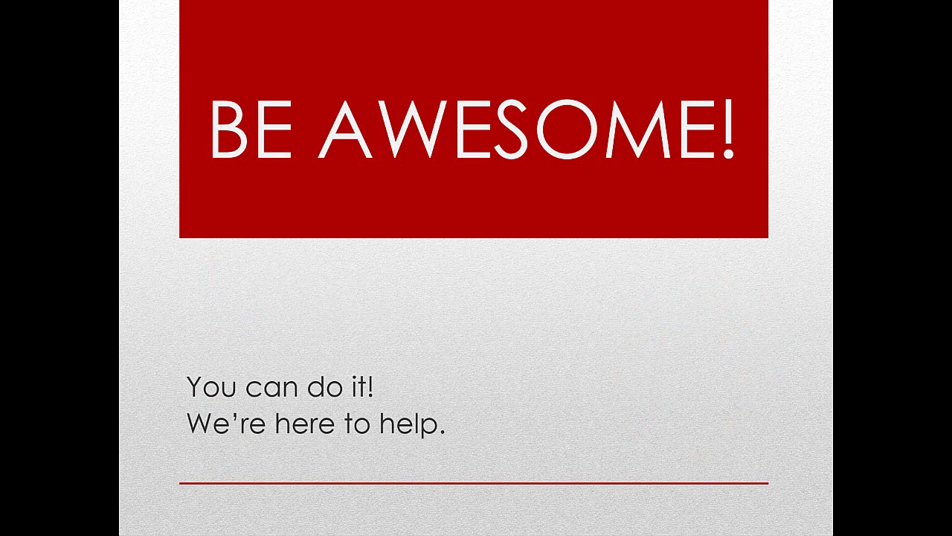